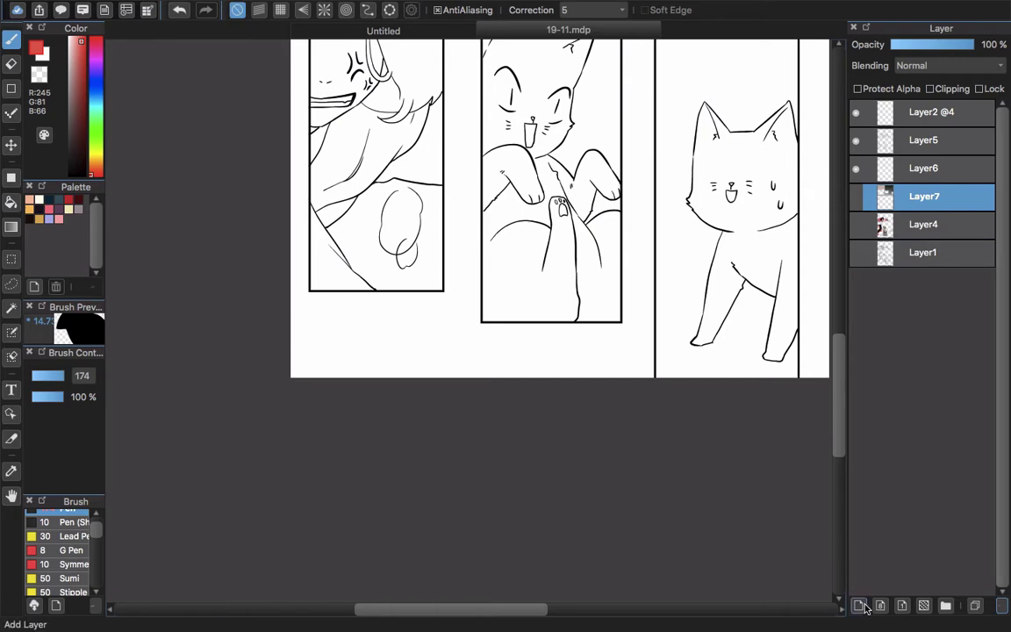
# Step: Scroll the canvas up to bring the comic page's panels into view
pyautogui.scroll(5, 561, 263)
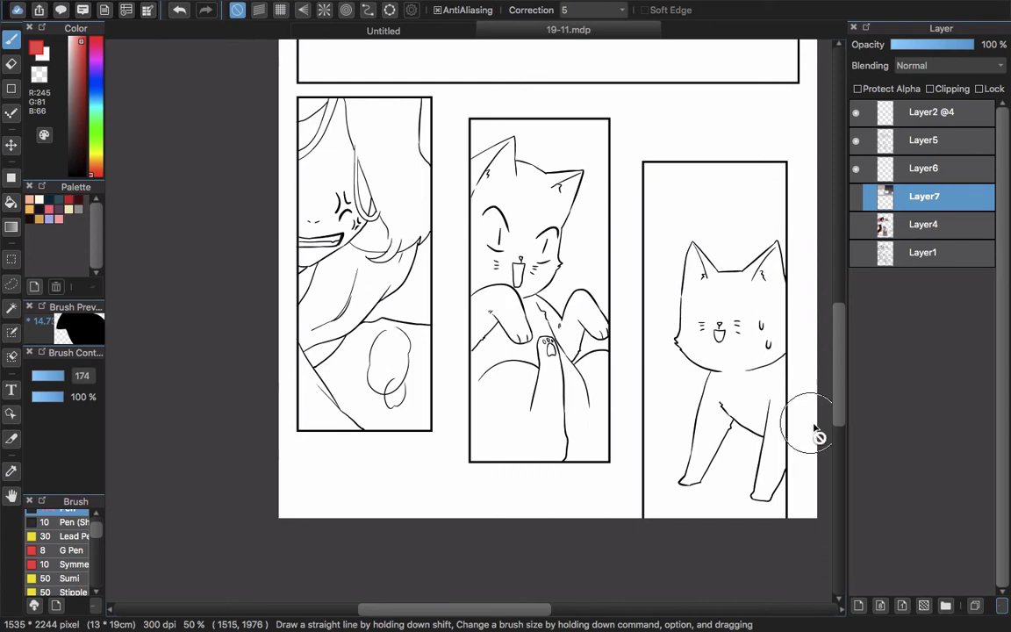
# Step: Add a new layer above Layer7 and magic-wand select the middle panel's cat area
pyautogui.click(859, 606)
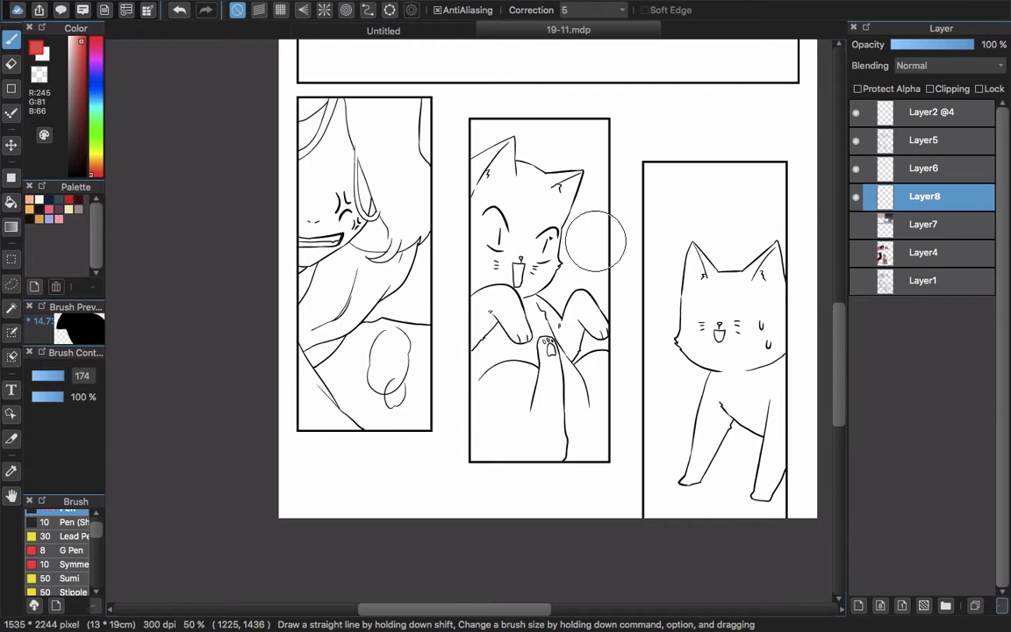
pyautogui.press('w')
pyautogui.click(501, 228)
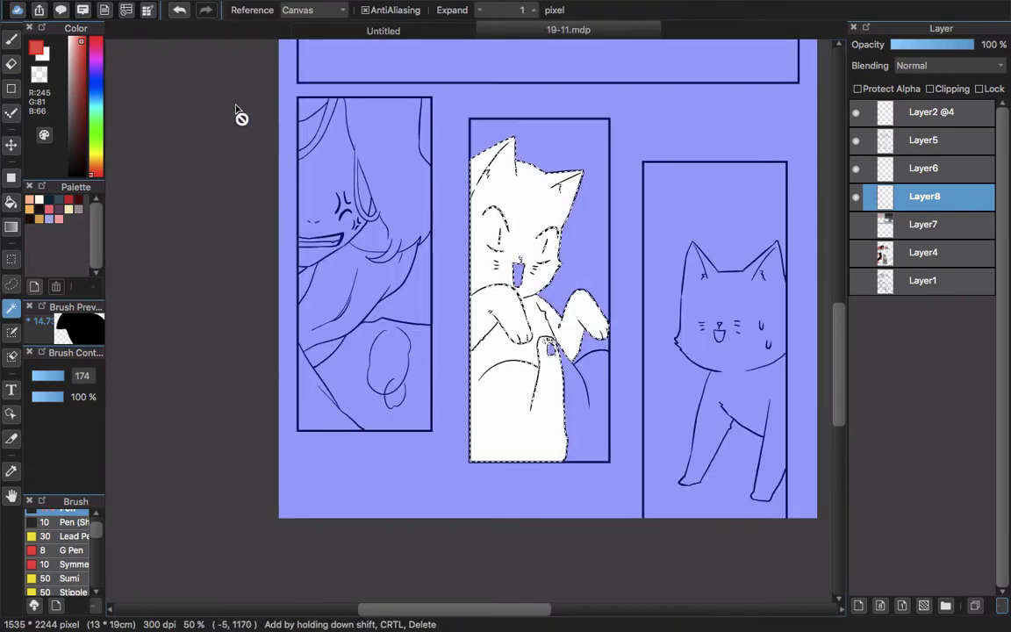
pyautogui.hotkey('ctrl', 'd')
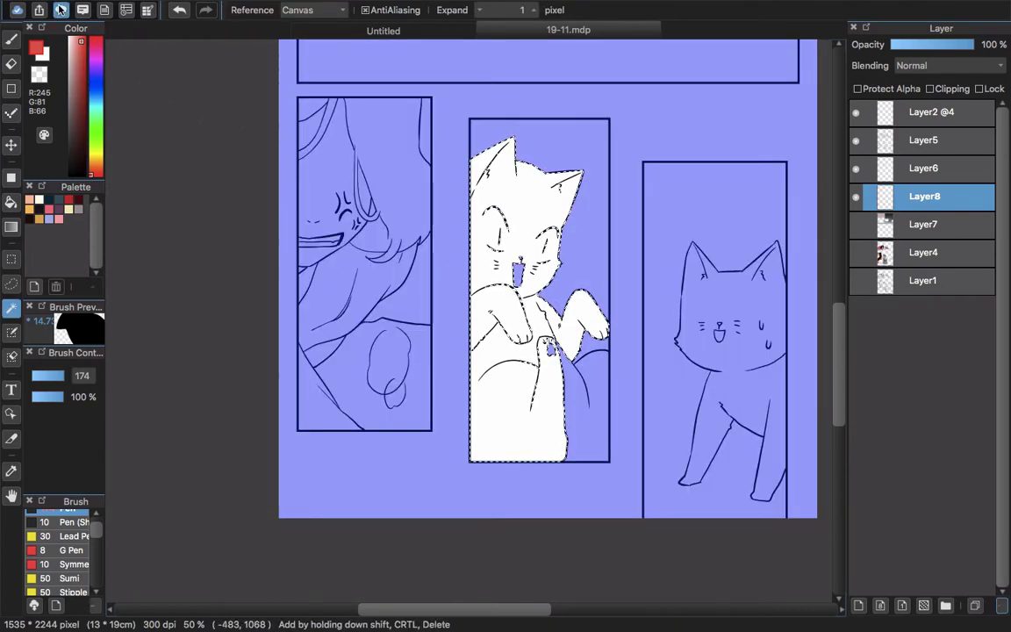
# Step: Fill the selection with the MT000001-350 dot tone material at about 197% scale
pyautogui.click(61, 10)
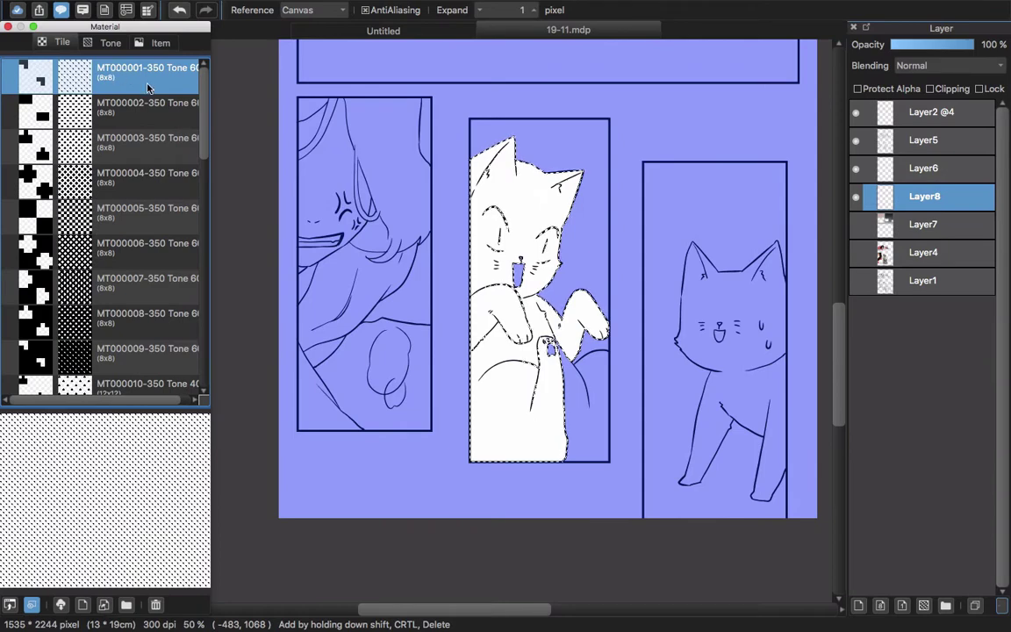
pyautogui.moveTo(124, 76); pyautogui.dragTo(466, 251)
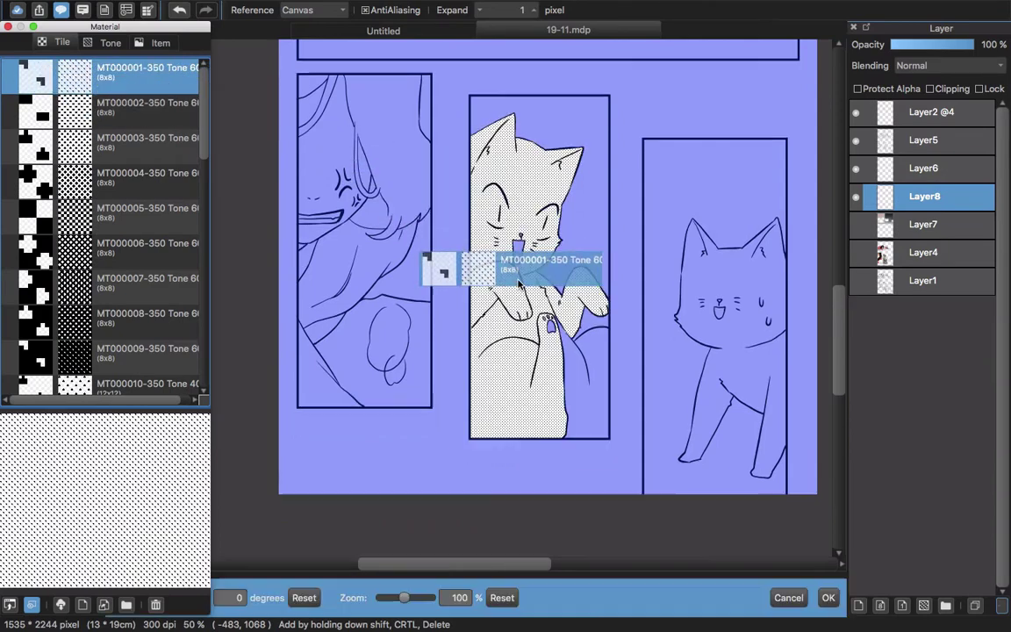
pyautogui.moveTo(408, 601)
pyautogui.mouseDown()
pyautogui.moveTo(429, 600)
pyautogui.moveTo(384, 600)
pyautogui.moveTo(429, 600)
pyautogui.moveTo(419, 603)
pyautogui.mouseUp()
pyautogui.click(829, 599)
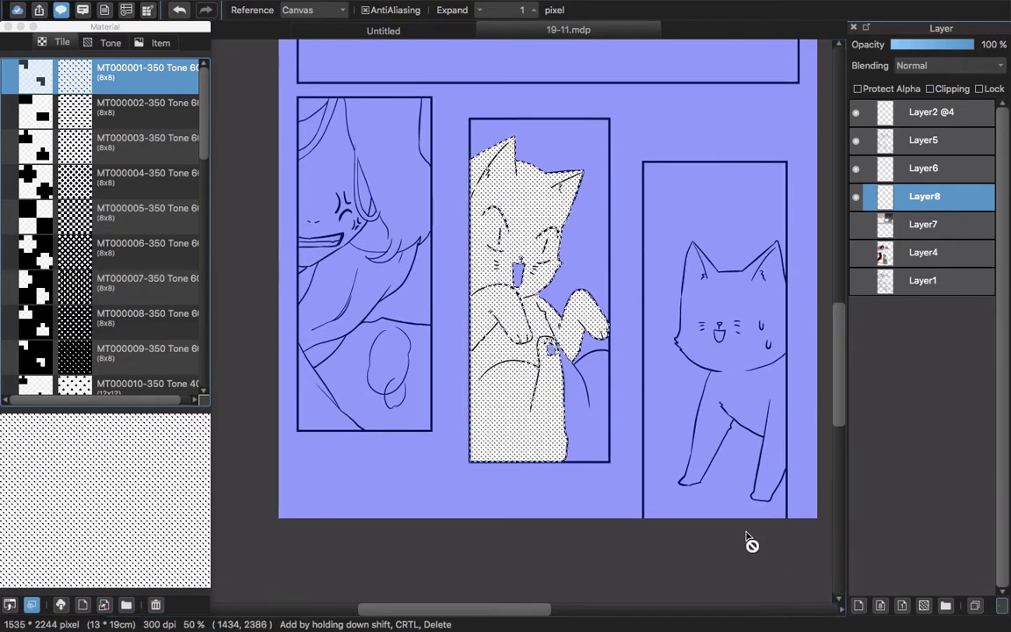
# Step: Deselect and erase stray dot tone along the cat's head and left edge
pyautogui.hotkey('ctrl', 'd')
pyautogui.press('b')
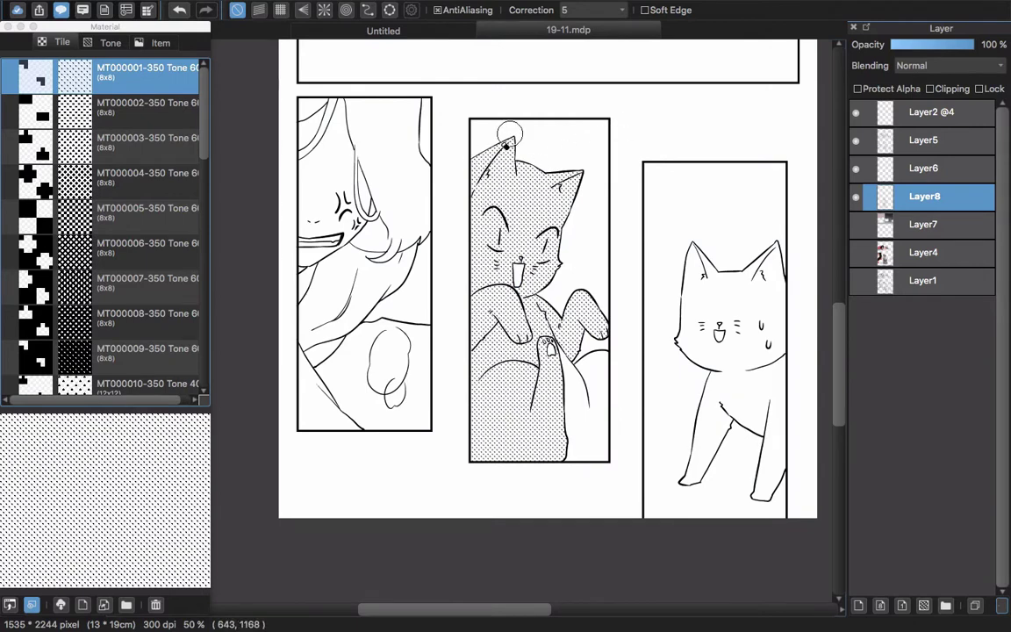
pyautogui.moveTo(458, 211)
pyautogui.mouseDown()
pyautogui.moveTo(507, 166)
pyautogui.moveTo(503, 187)
pyautogui.moveTo(525, 165)
pyautogui.moveTo(562, 174)
pyautogui.mouseUp()
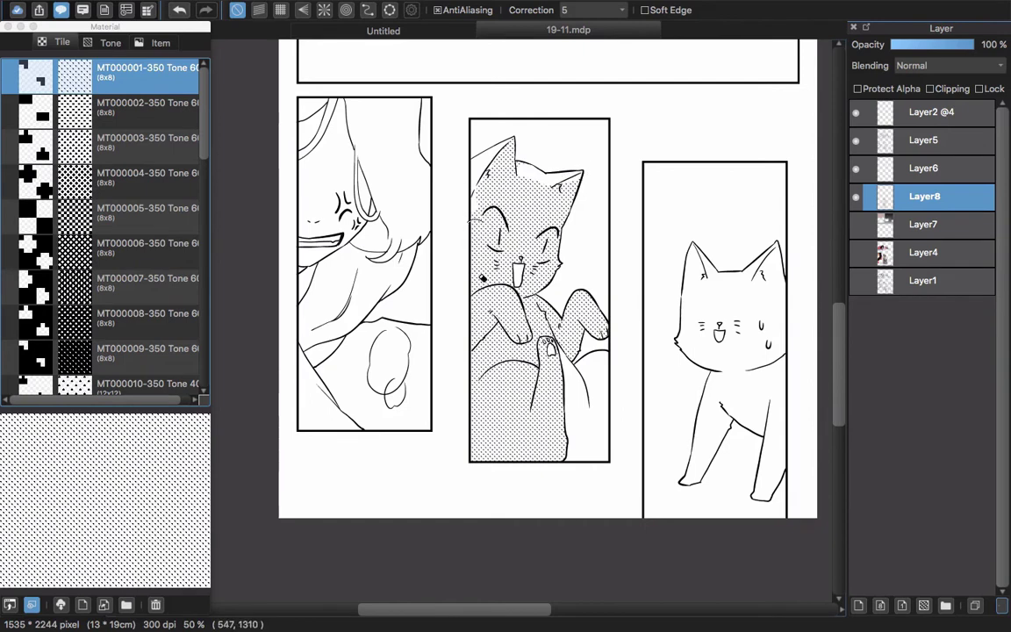
pyautogui.moveTo(480, 210); pyautogui.dragTo(470, 334)
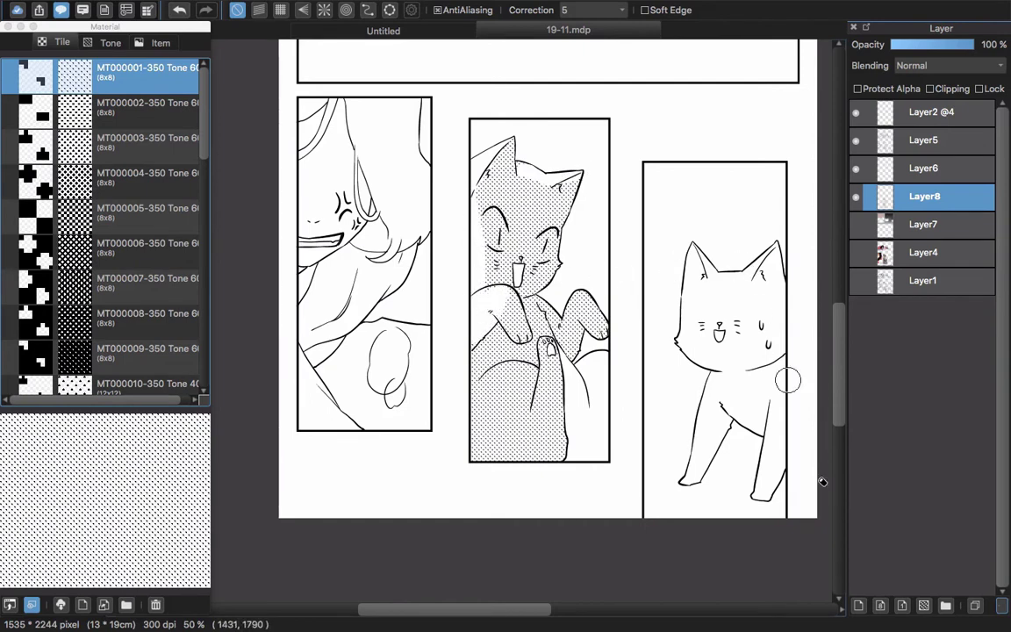
# Step: Add clipped Layer9 and cover the middle panel with a red filled rectangle, tinting the tone pink
pyautogui.click(858, 605)
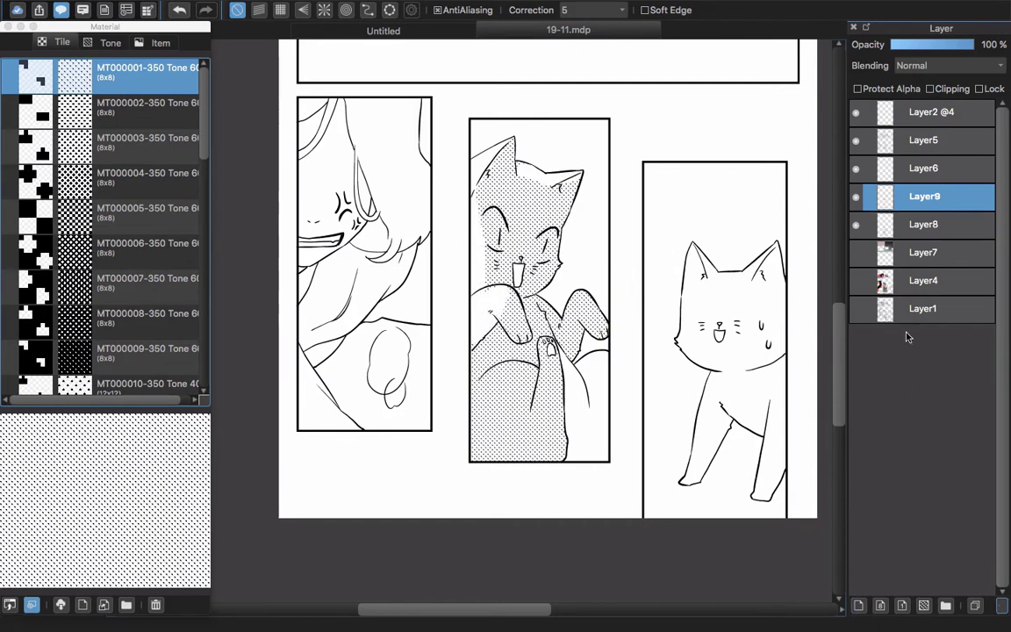
pyautogui.click(951, 89)
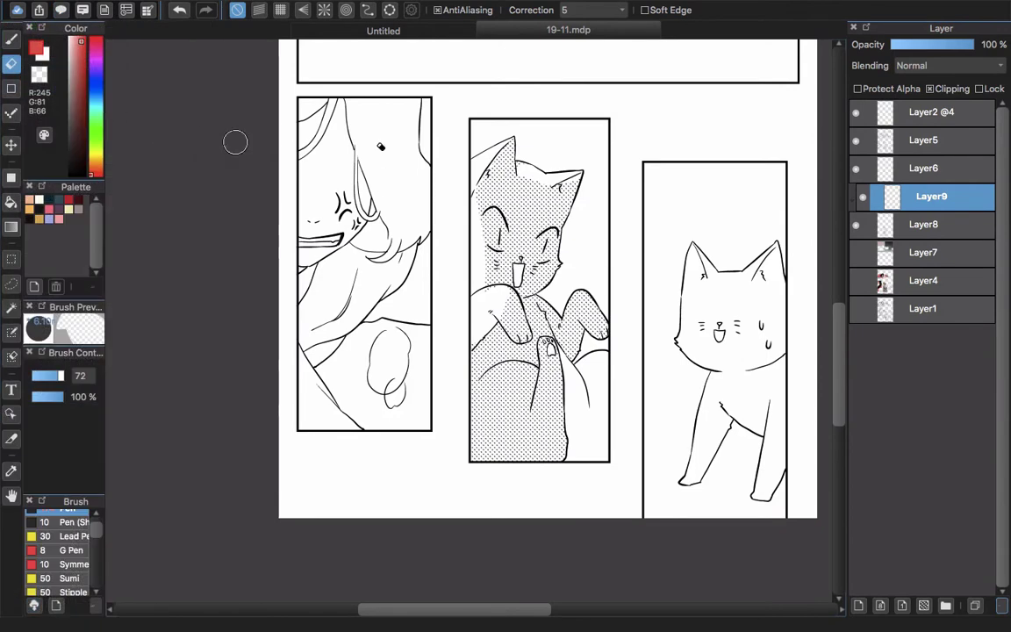
pyautogui.press('b')
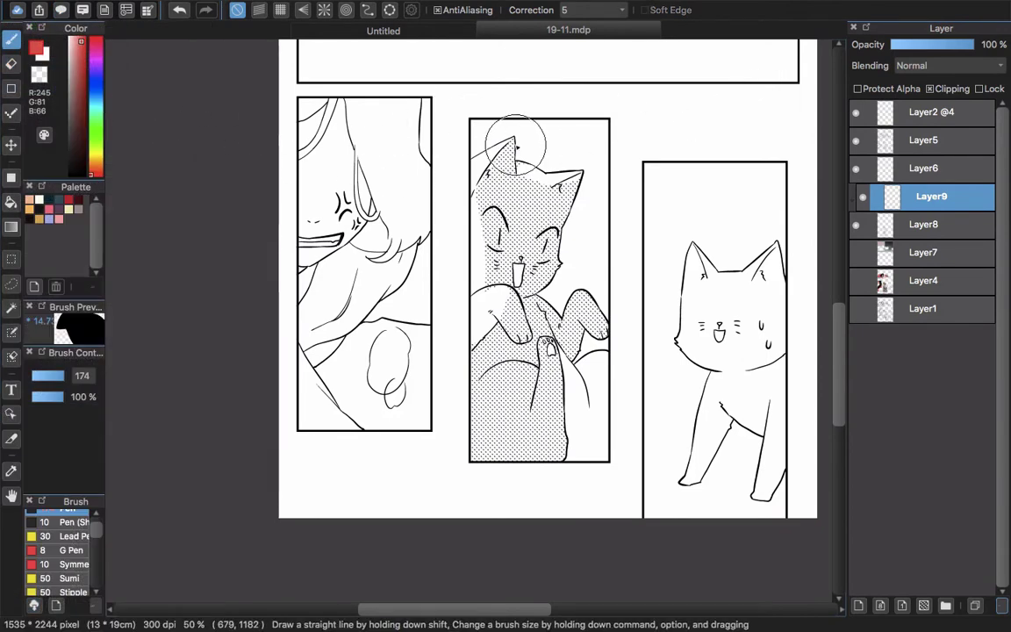
pyautogui.press('u')
pyautogui.moveTo(391, 97); pyautogui.dragTo(611, 513)
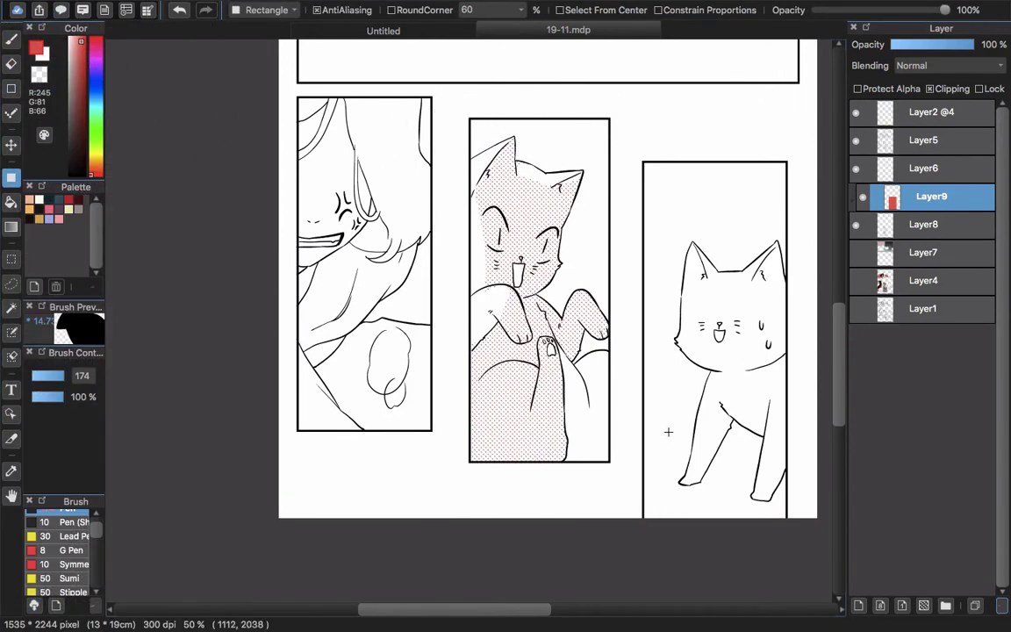
# Step: Hide Layer8 and add Layer10 as a Net dots halftone layer at 60 lines
pyautogui.click(857, 226)
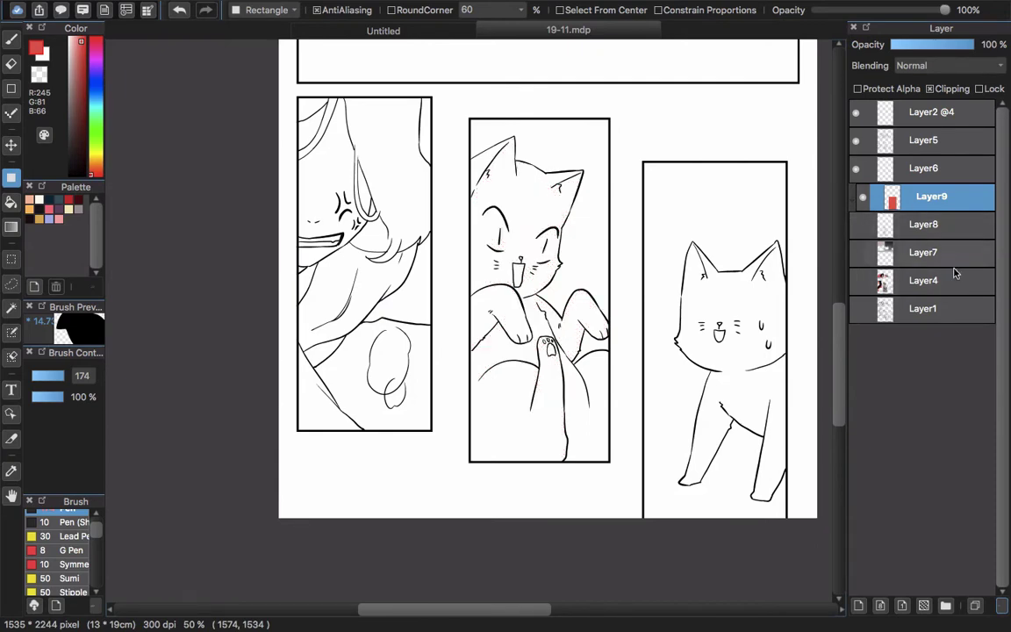
pyautogui.click(925, 607)
pyautogui.moveTo(515, 223); pyautogui.dragTo(553, 173)
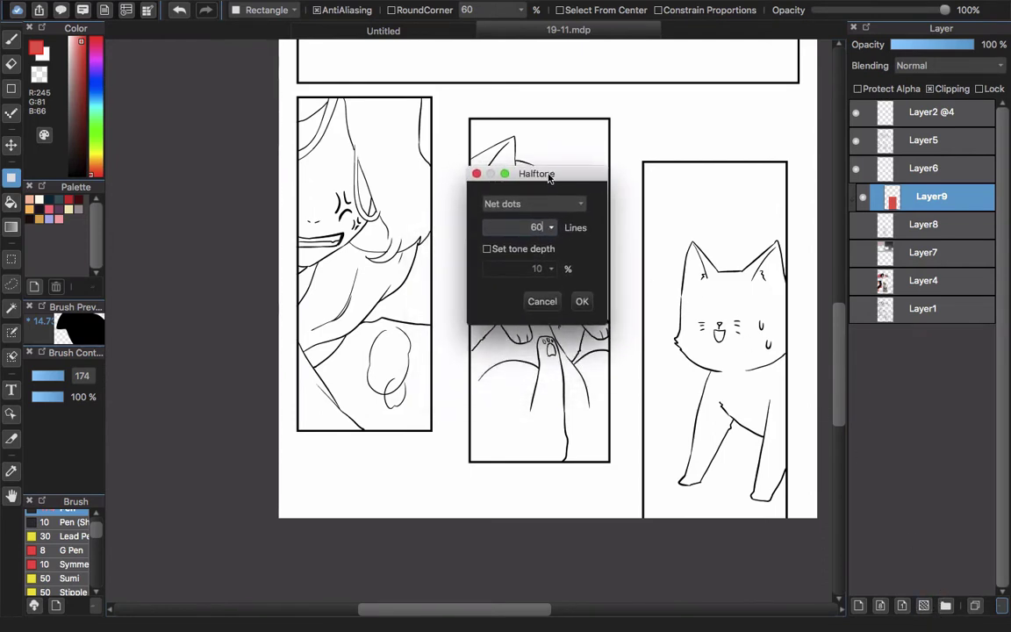
pyautogui.click(582, 301)
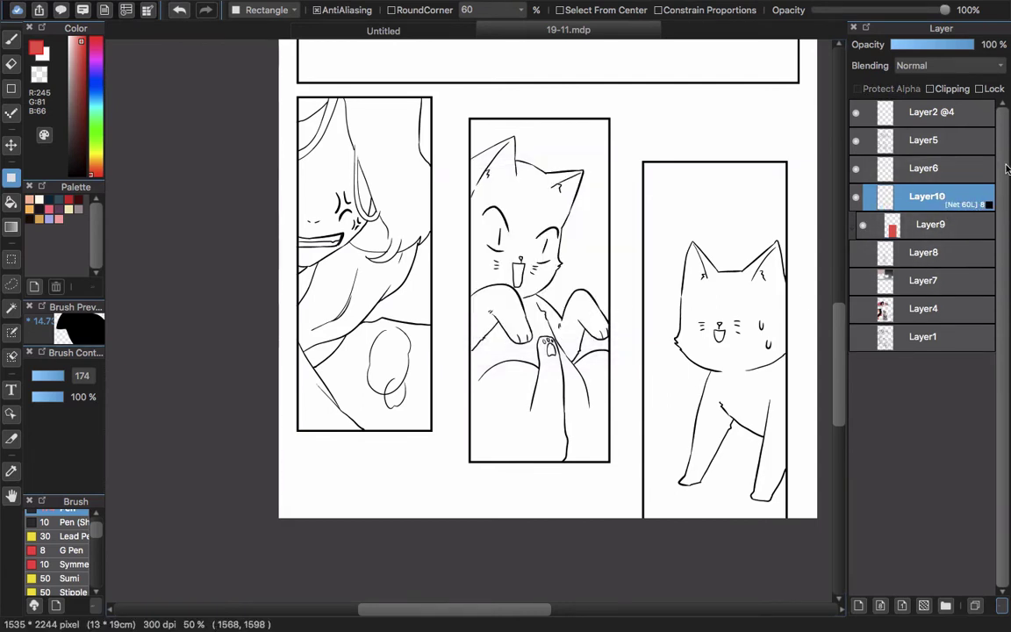
pyautogui.press('b')
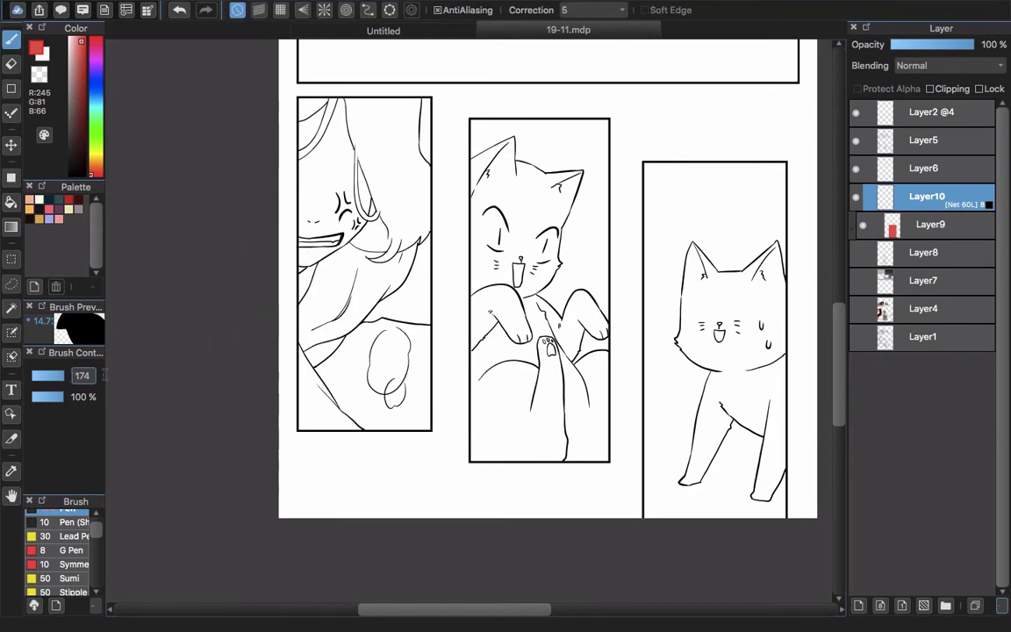
# Step: Rename the new halftone layer to 'halftone'
pyautogui.doubleClick(936, 201)
pyautogui.write('halftone')
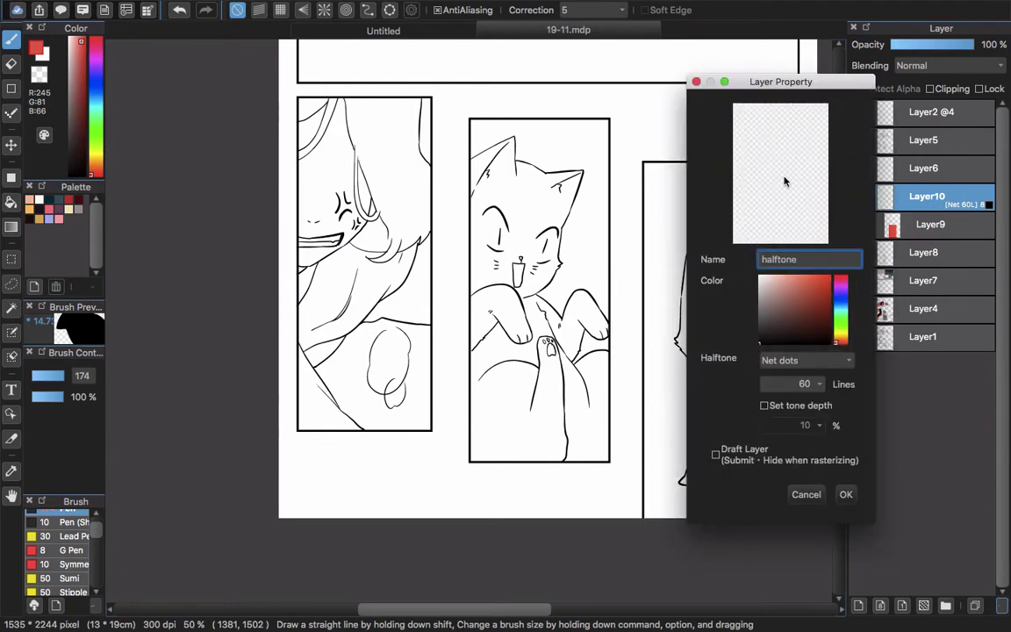
pyautogui.press('Return')
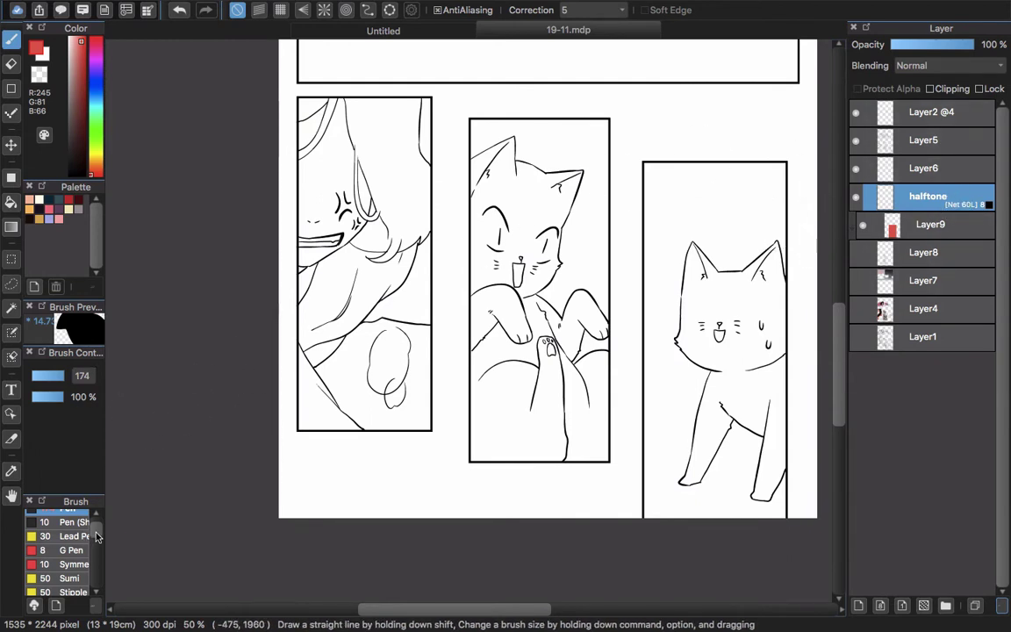
# Step: Paint net-dot tone over the middle panel's cat head and hand
pyautogui.scroll(2, 93, 532)
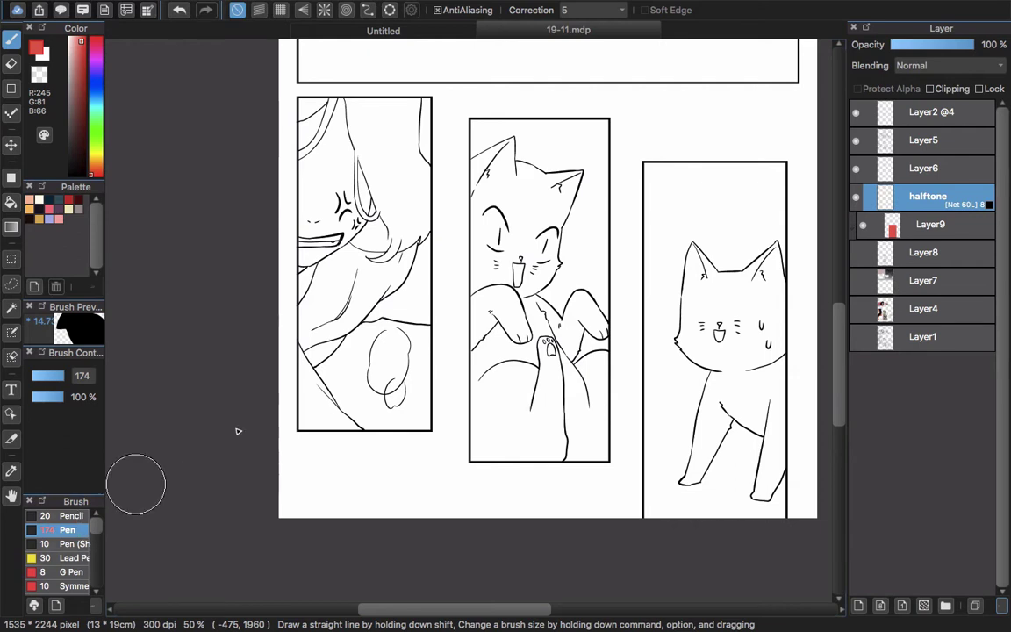
pyautogui.scroll(-3, 96, 533)
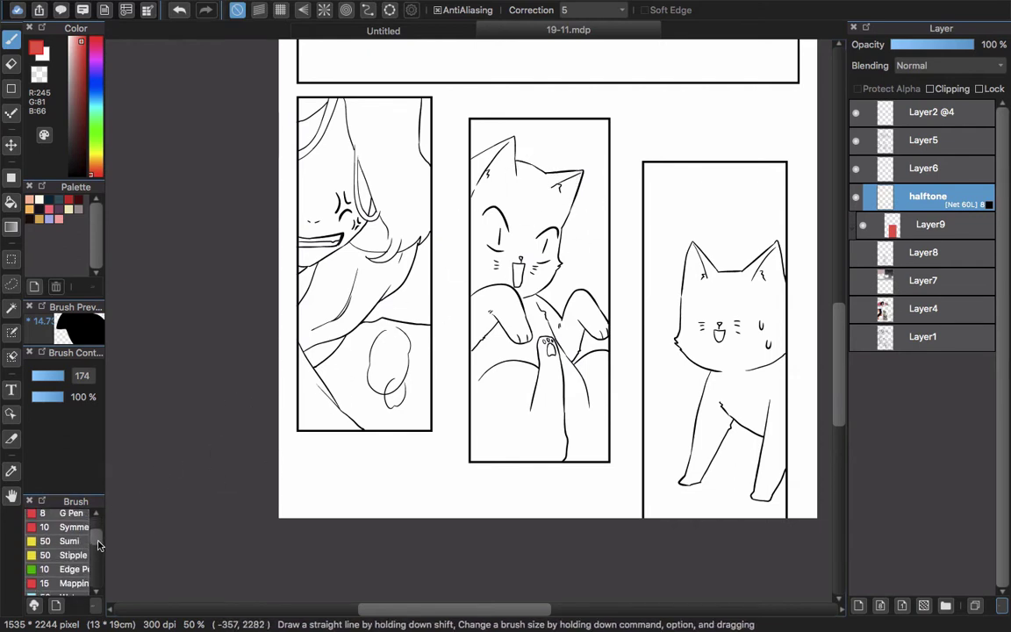
pyautogui.scroll(3, 97, 531)
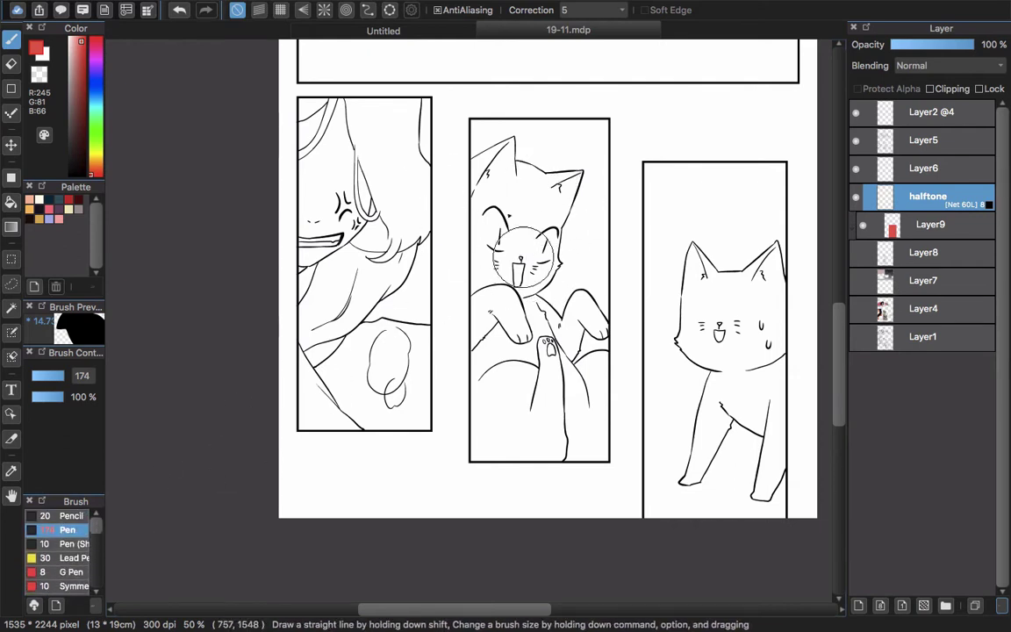
pyautogui.moveTo(511, 143)
pyautogui.mouseDown()
pyautogui.moveTo(508, 165)
pyautogui.moveTo(527, 195)
pyautogui.moveTo(501, 211)
pyautogui.moveTo(527, 281)
pyautogui.moveTo(542, 198)
pyautogui.moveTo(526, 171)
pyautogui.moveTo(507, 180)
pyautogui.moveTo(483, 250)
pyautogui.moveTo(509, 338)
pyautogui.moveTo(530, 346)
pyautogui.moveTo(561, 316)
pyautogui.moveTo(601, 329)
pyautogui.moveTo(561, 351)
pyautogui.moveTo(544, 377)
pyautogui.moveTo(582, 451)
pyautogui.moveTo(597, 456)
pyautogui.moveTo(606, 439)
pyautogui.mouseUp()
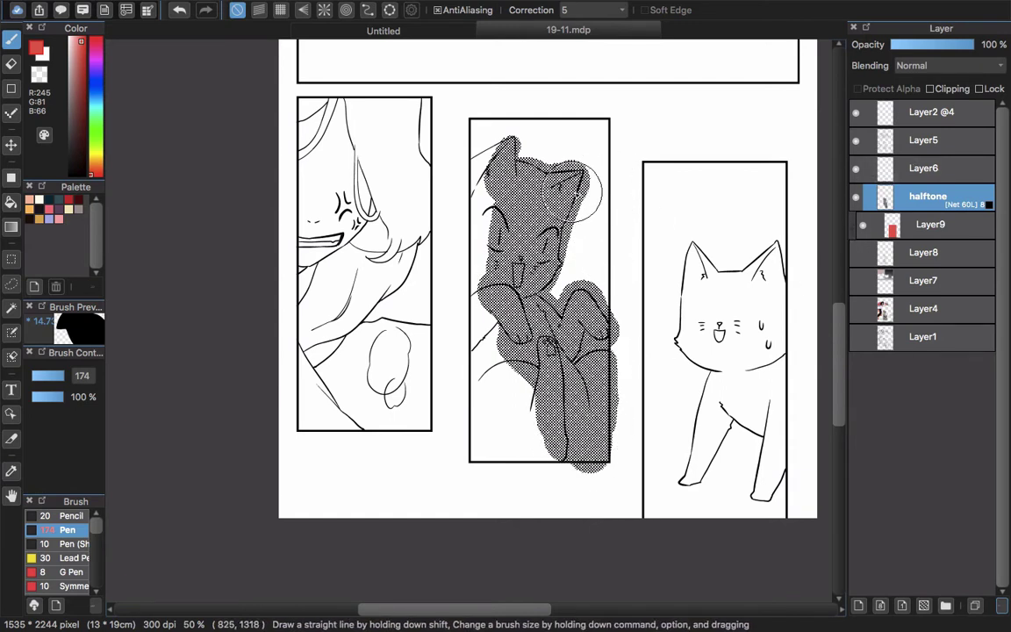
# Step: Set the halftone layer to 10-line net dots with a custom 5% tone depth
pyautogui.doubleClick(932, 200)
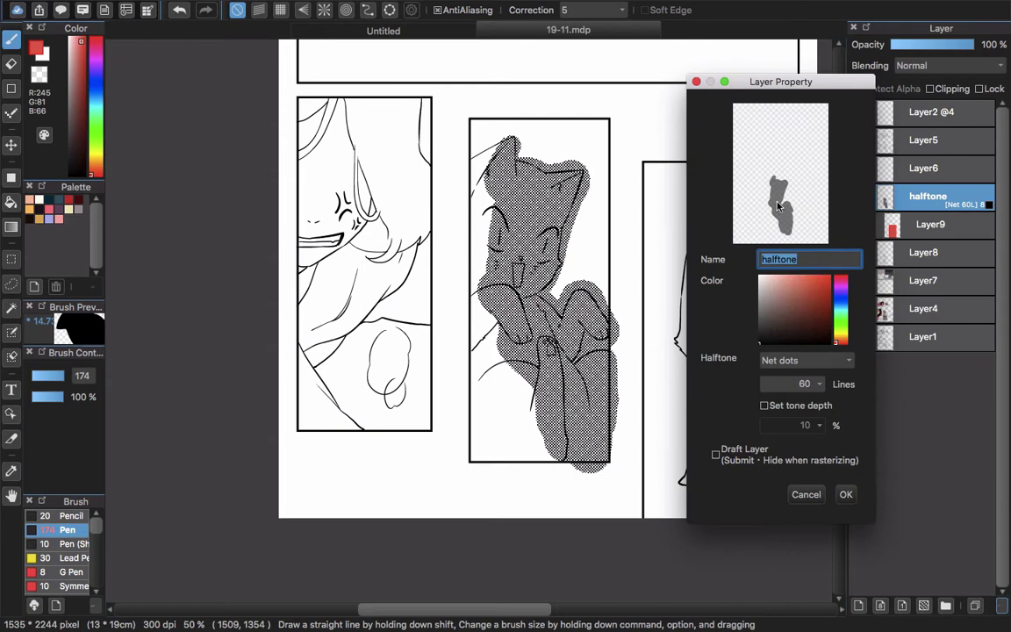
pyautogui.moveTo(812, 88); pyautogui.dragTo(770, 107)
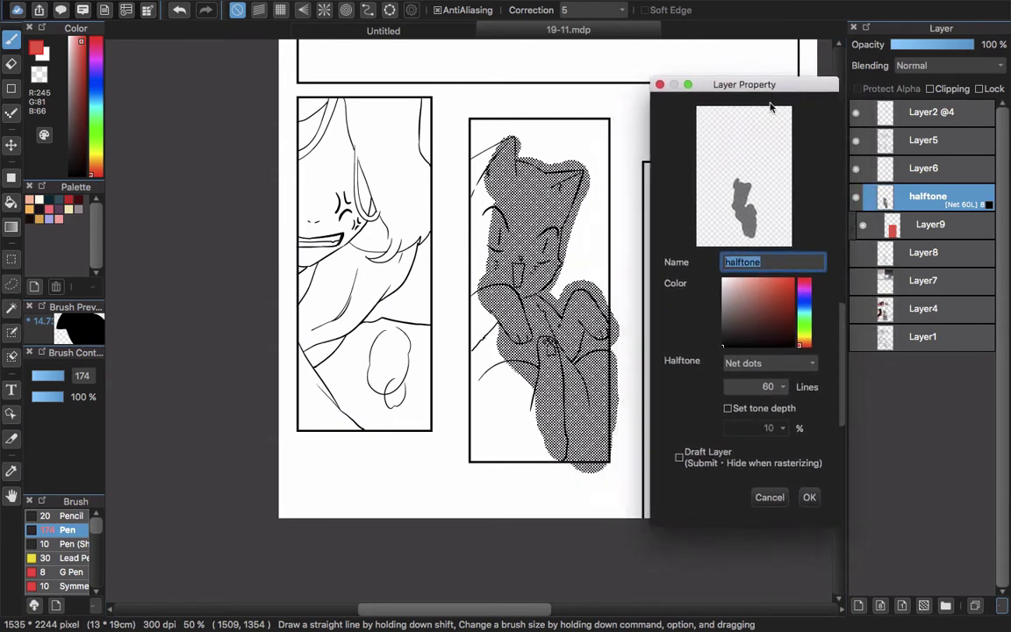
pyautogui.click(784, 388)
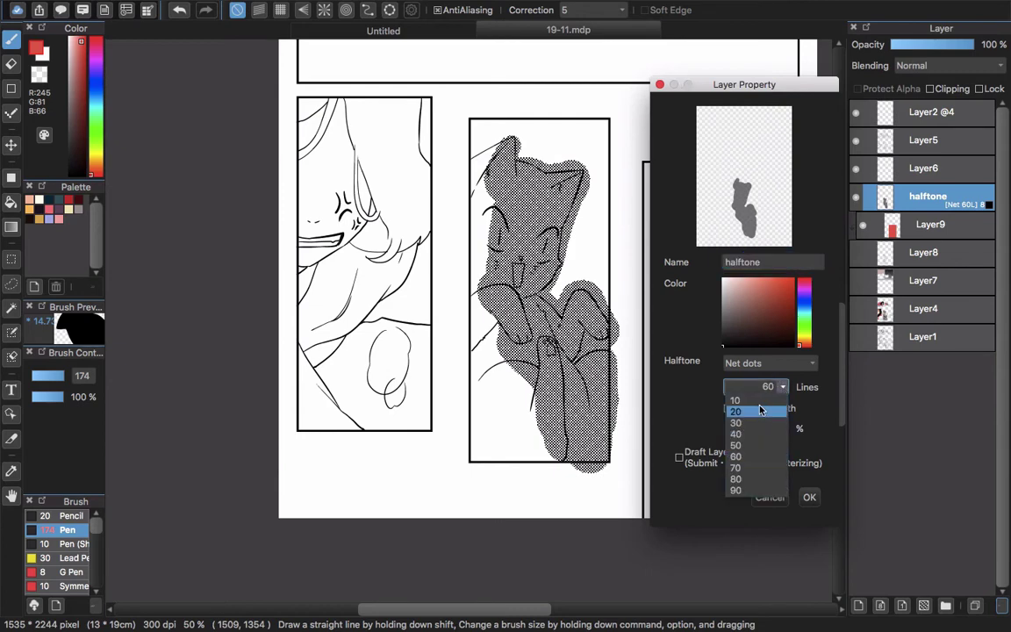
pyautogui.click(762, 403)
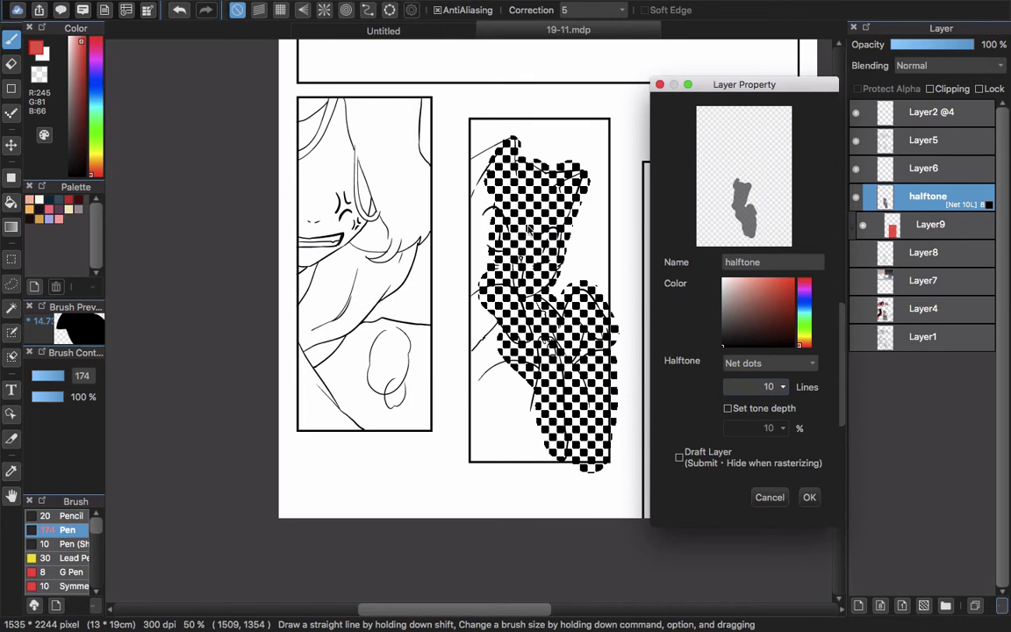
pyautogui.click(770, 411)
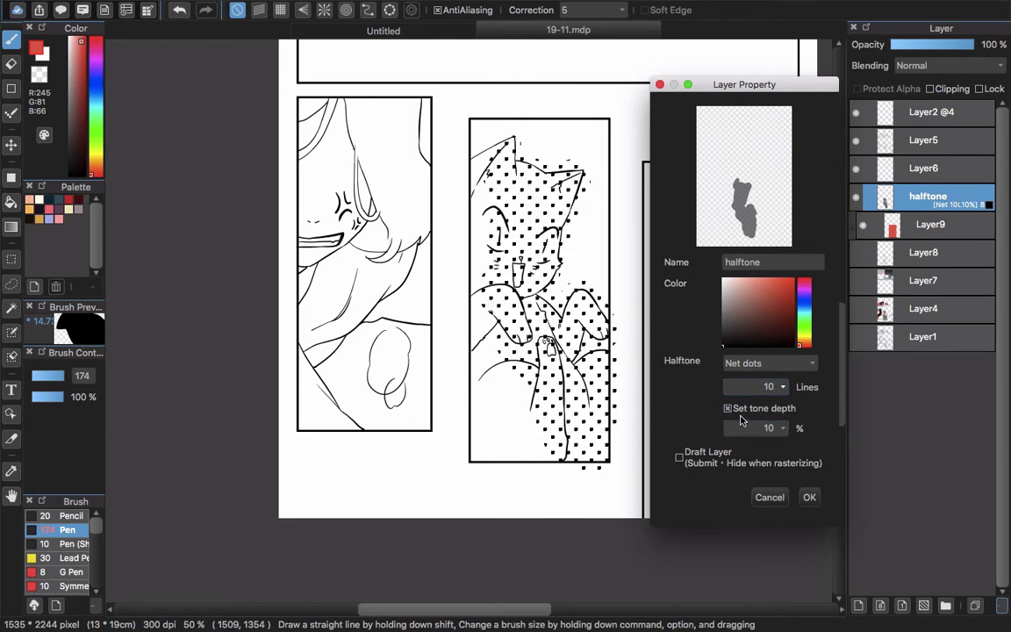
pyautogui.click(784, 428)
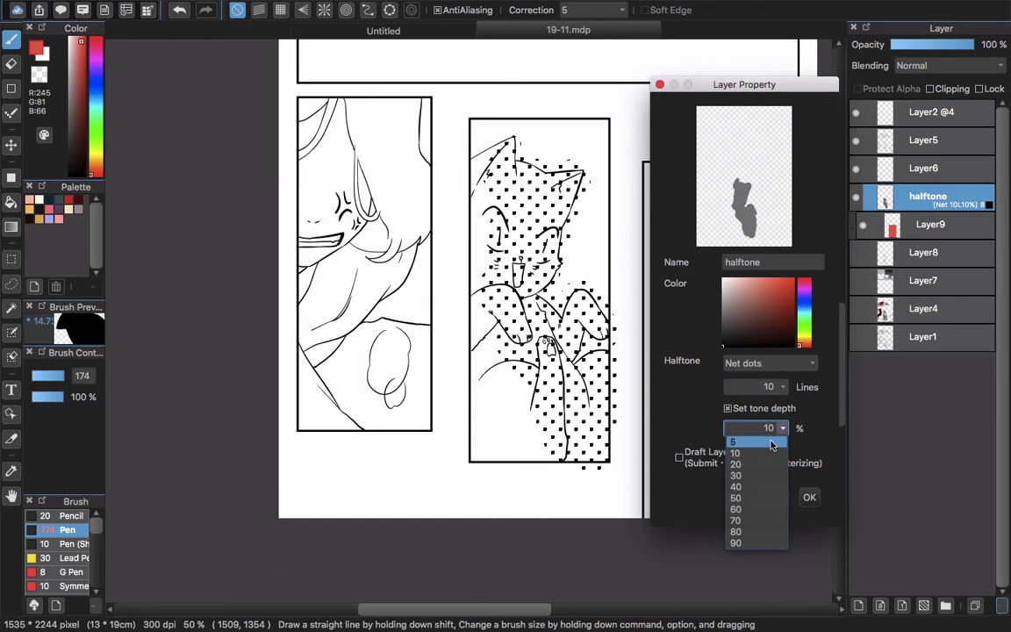
pyautogui.click(775, 444)
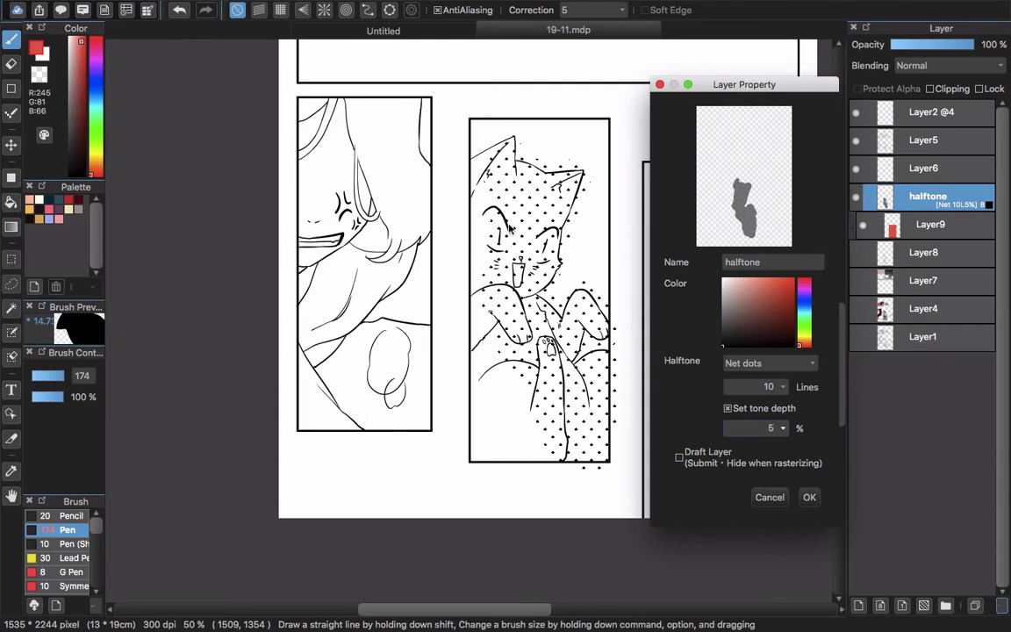
# Step: Change the halftone to 40 lines after trying 70, keeping 5% depth after testing 10%
pyautogui.click(783, 388)
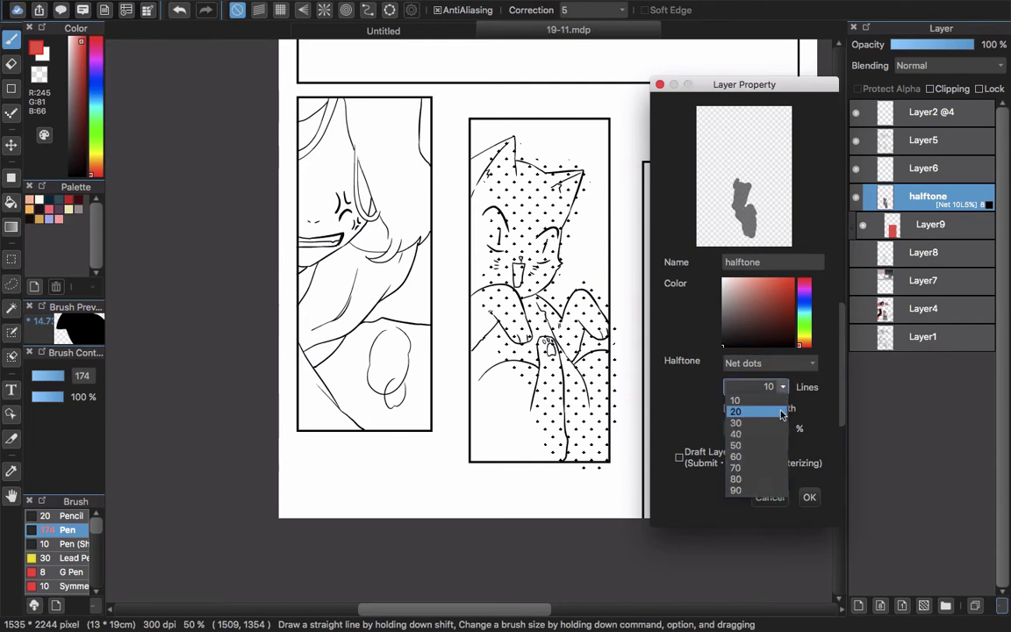
pyautogui.click(756, 468)
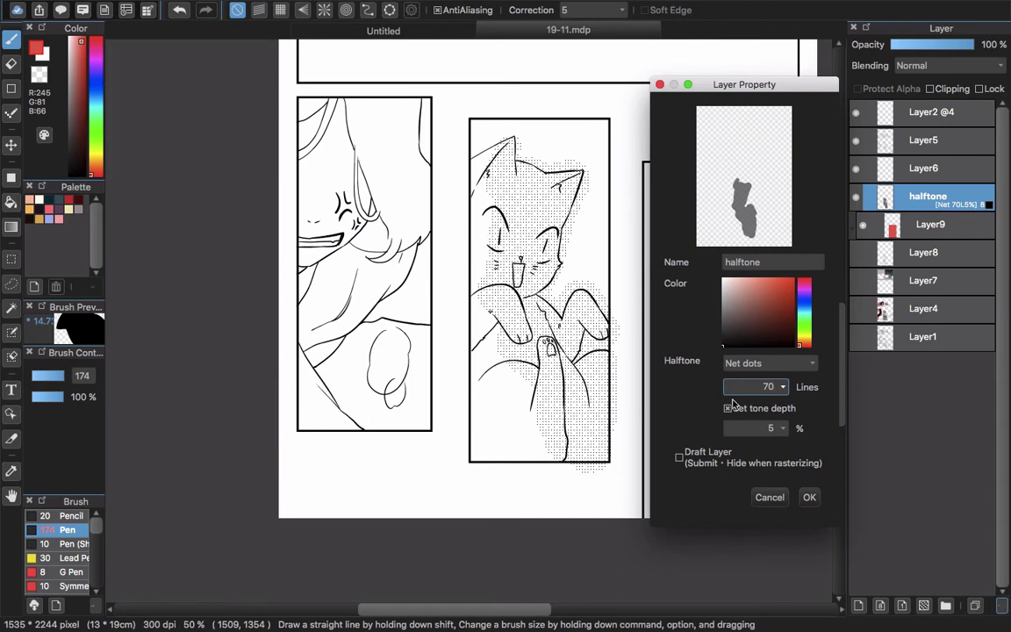
pyautogui.click(782, 387)
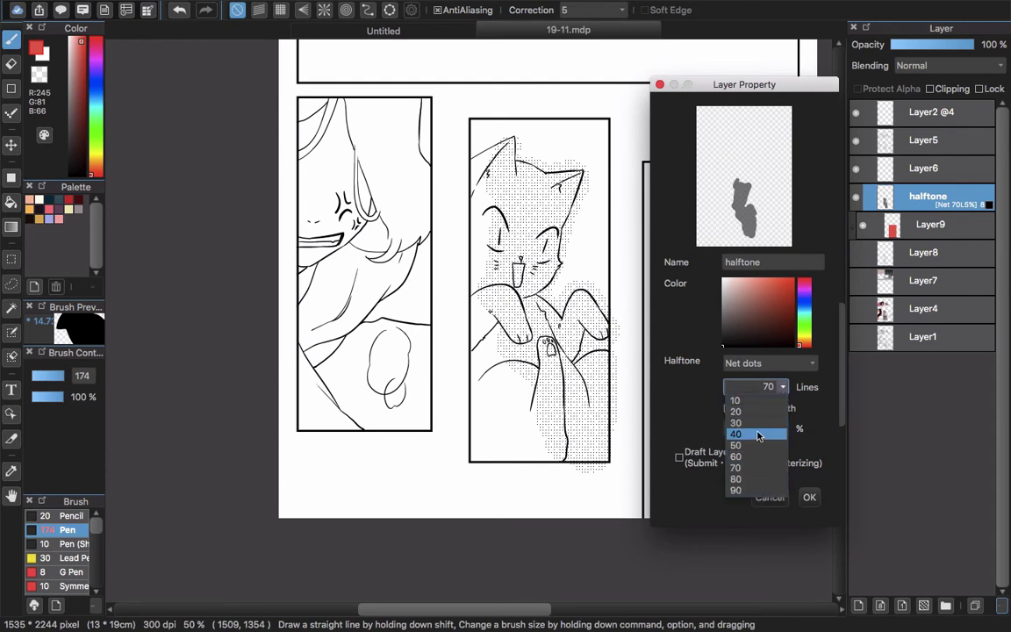
pyautogui.click(758, 437)
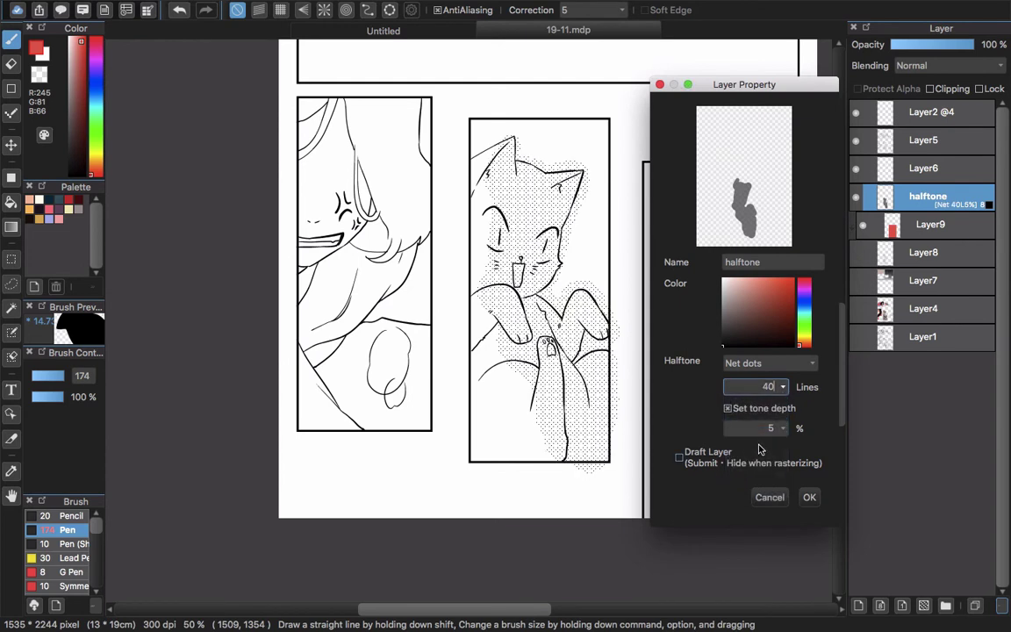
pyautogui.click(782, 428)
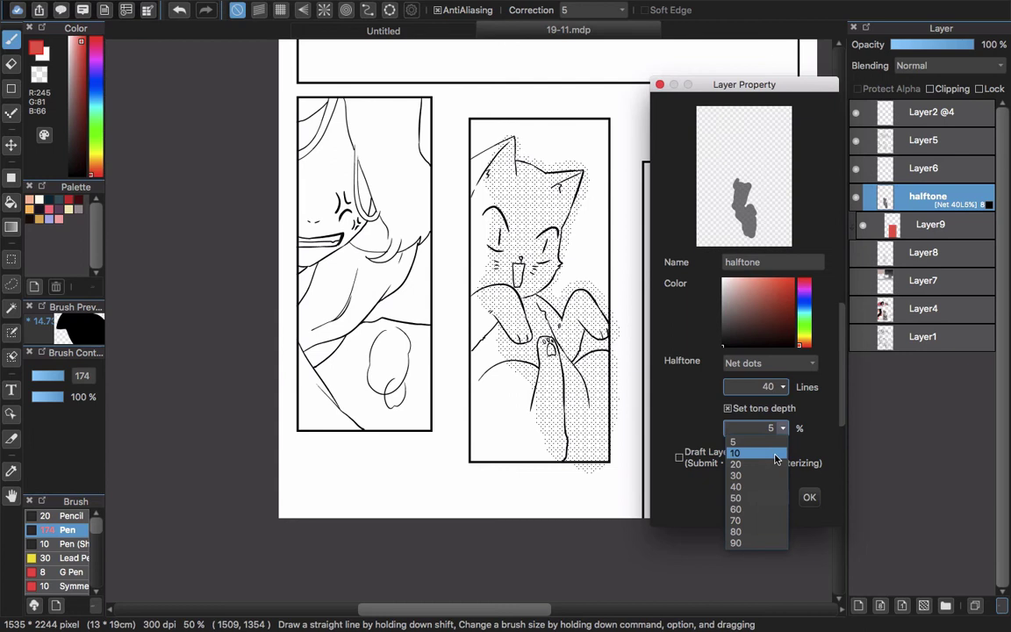
pyautogui.click(780, 453)
pyautogui.click(783, 428)
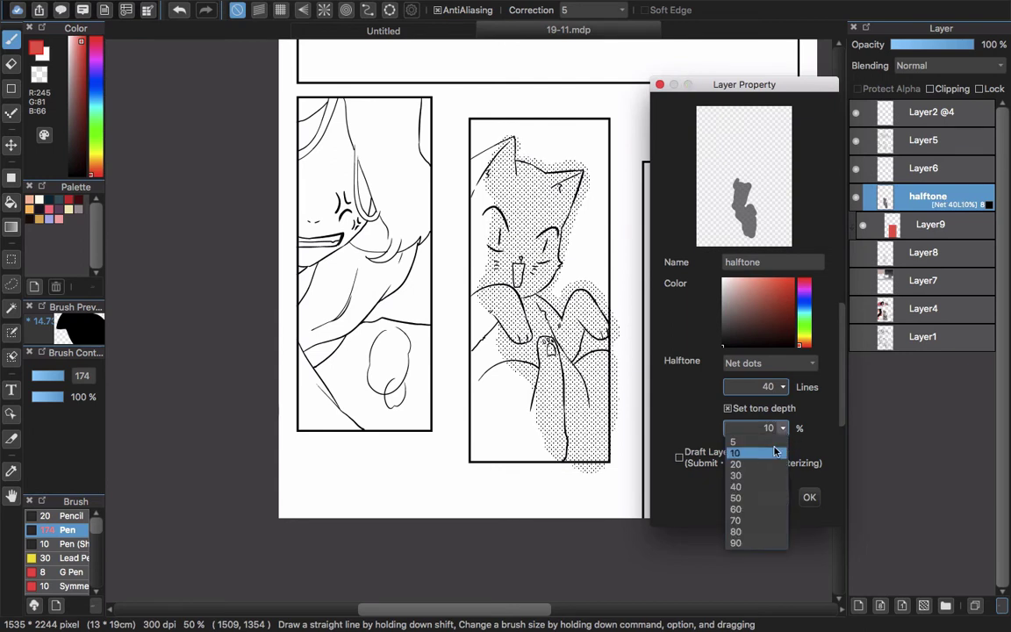
pyautogui.click(774, 443)
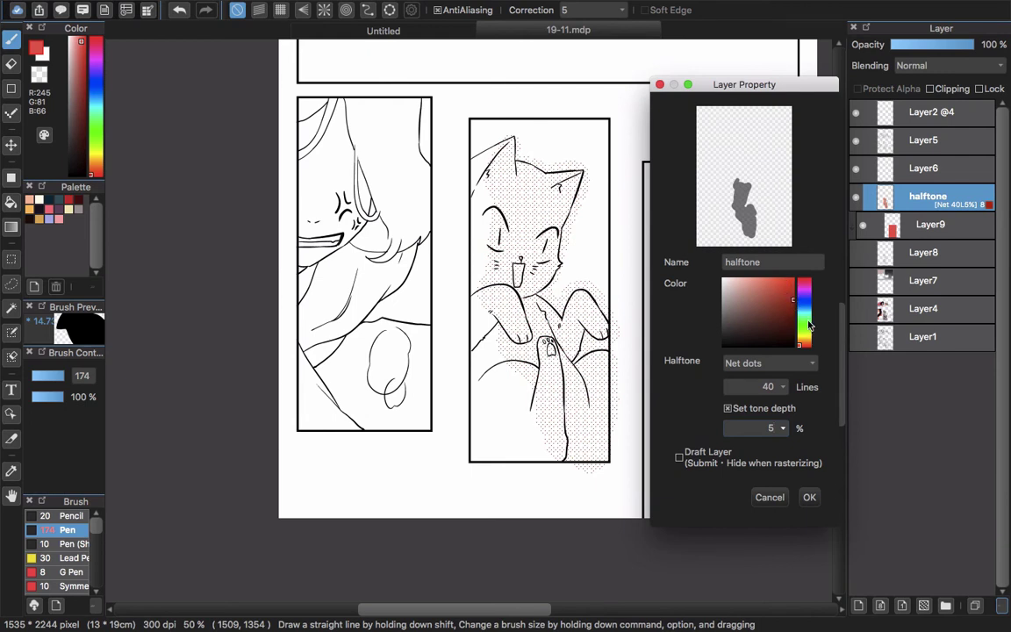
# Step: Recolour the halftone light green, raise its tone depth to 20%, and apply the settings
pyautogui.moveTo(809, 308); pyautogui.dragTo(806, 327)
pyautogui.click(769, 387)
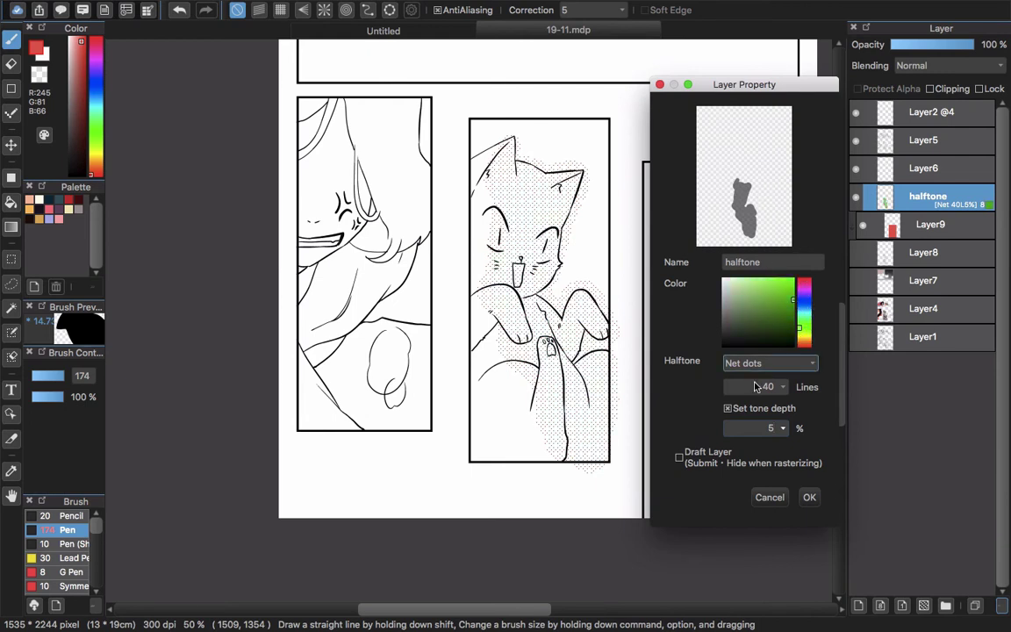
pyautogui.click(783, 429)
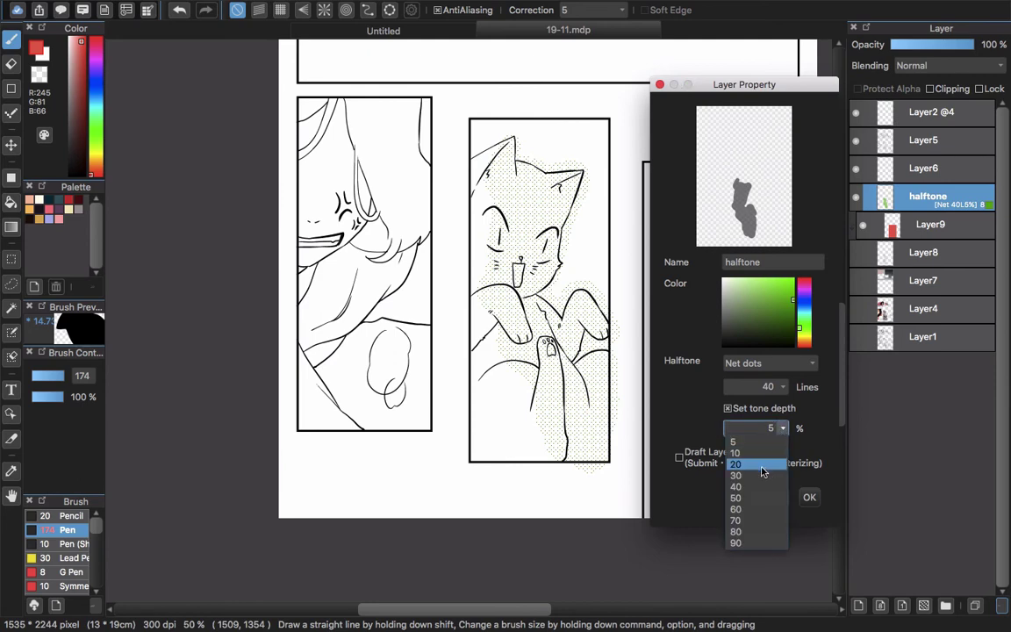
pyautogui.click(764, 466)
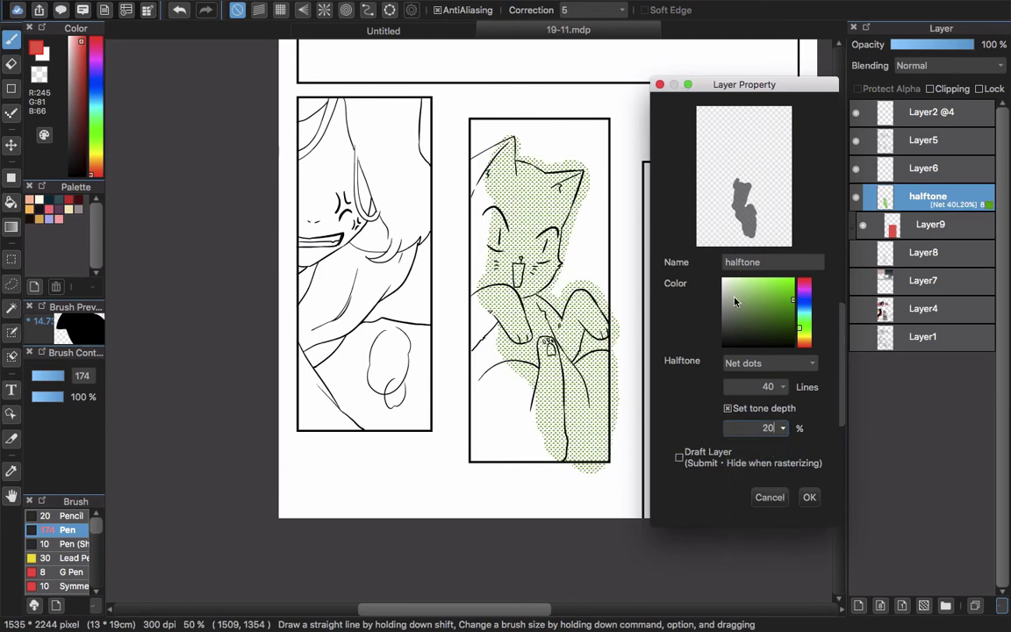
pyautogui.click(783, 294)
pyautogui.moveTo(787, 295)
pyautogui.mouseDown()
pyautogui.moveTo(796, 295)
pyautogui.moveTo(774, 297)
pyautogui.moveTo(791, 307)
pyautogui.moveTo(781, 366)
pyautogui.moveTo(789, 294)
pyautogui.mouseUp()
pyautogui.click(809, 496)
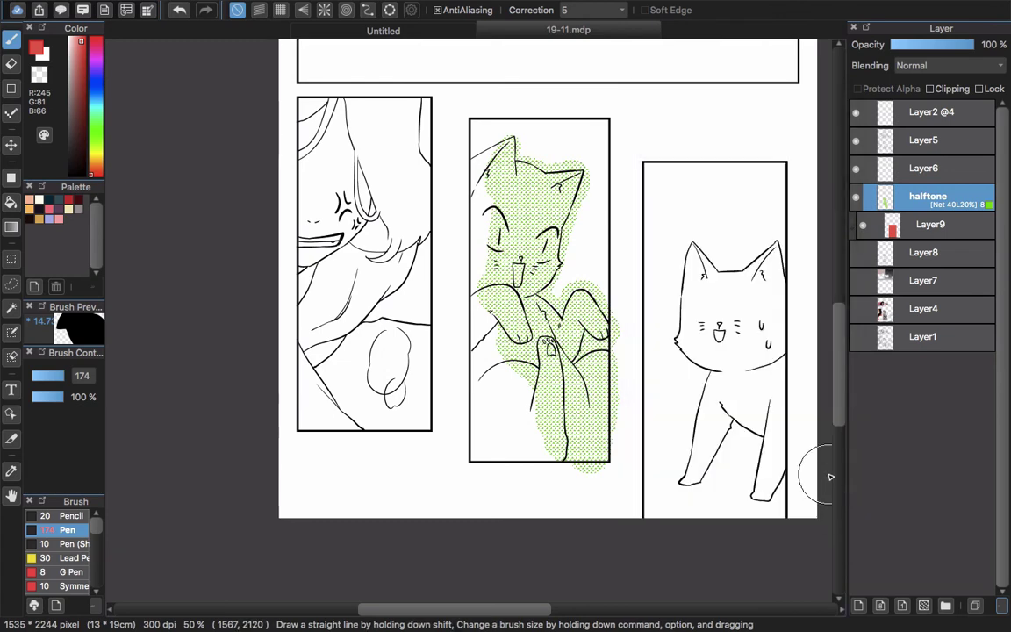
# Step: Switch the halftone pattern to Horizontal lines after briefly trying Vertical lines
pyautogui.doubleClick(938, 201)
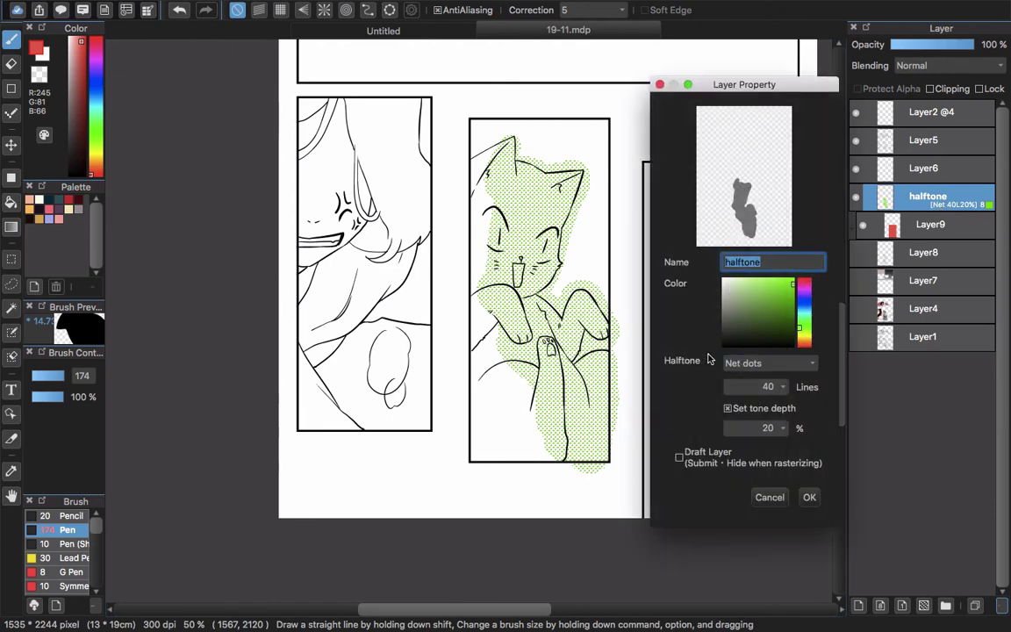
pyautogui.click(734, 374)
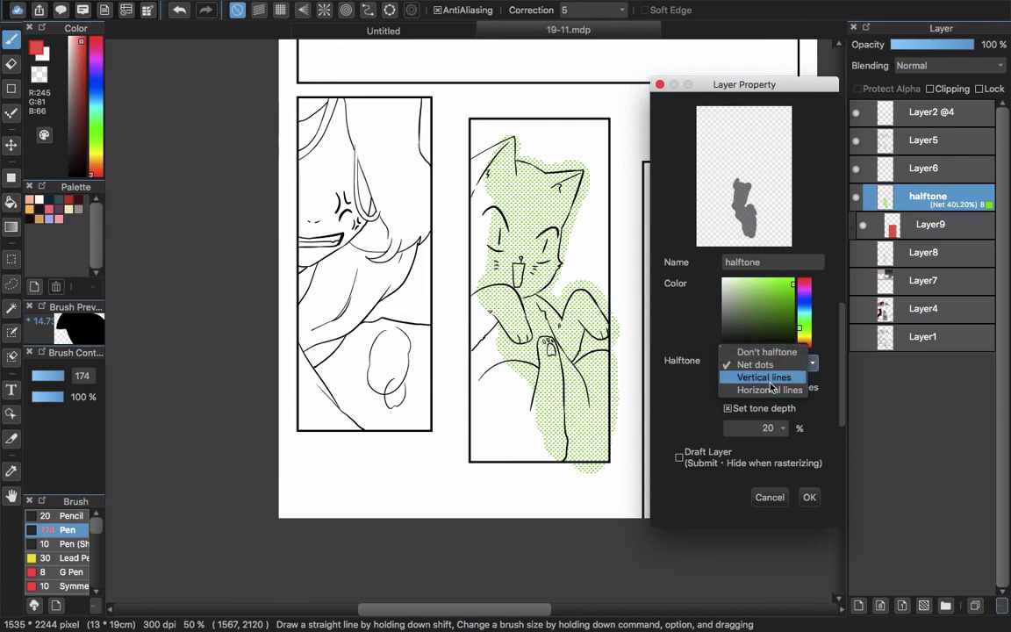
pyautogui.click(783, 382)
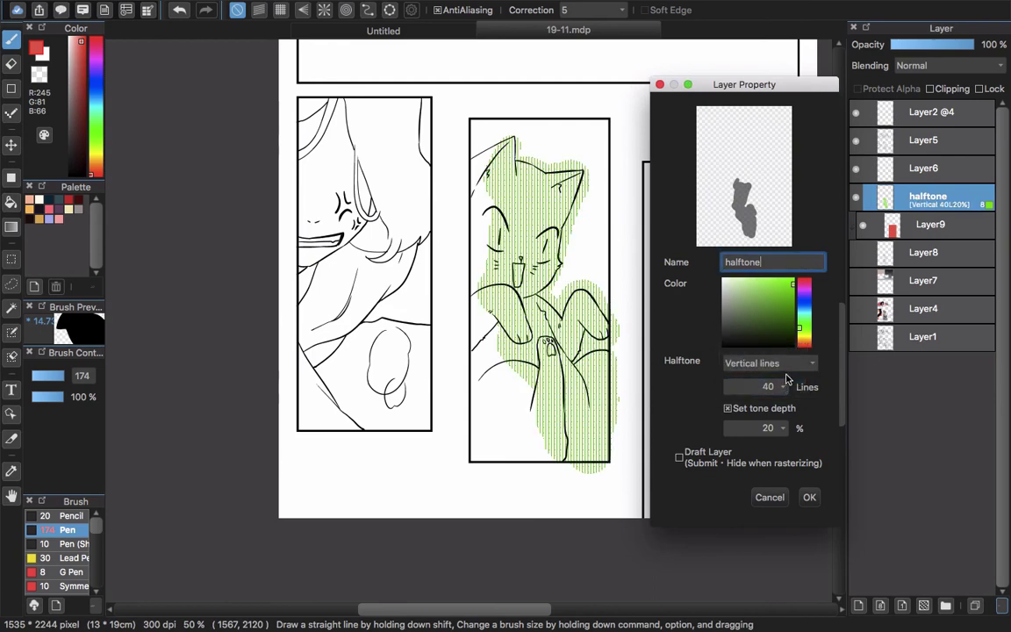
pyautogui.click(768, 362)
pyautogui.click(771, 375)
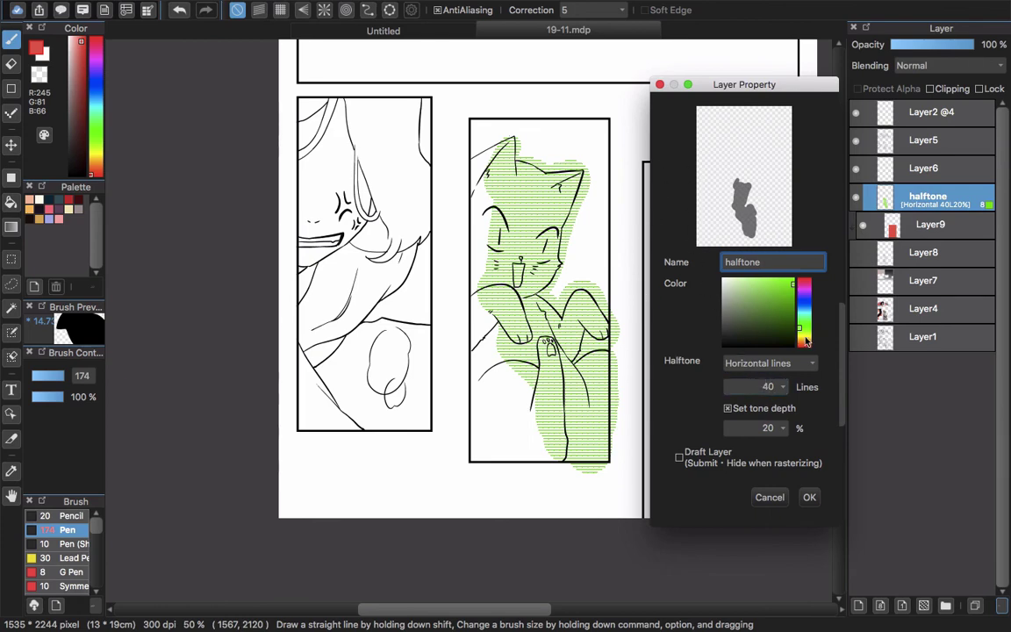
# Step: Confirm the Layer Property dialog with OK, keeping the horizontal-line halftone
pyautogui.click(809, 497)
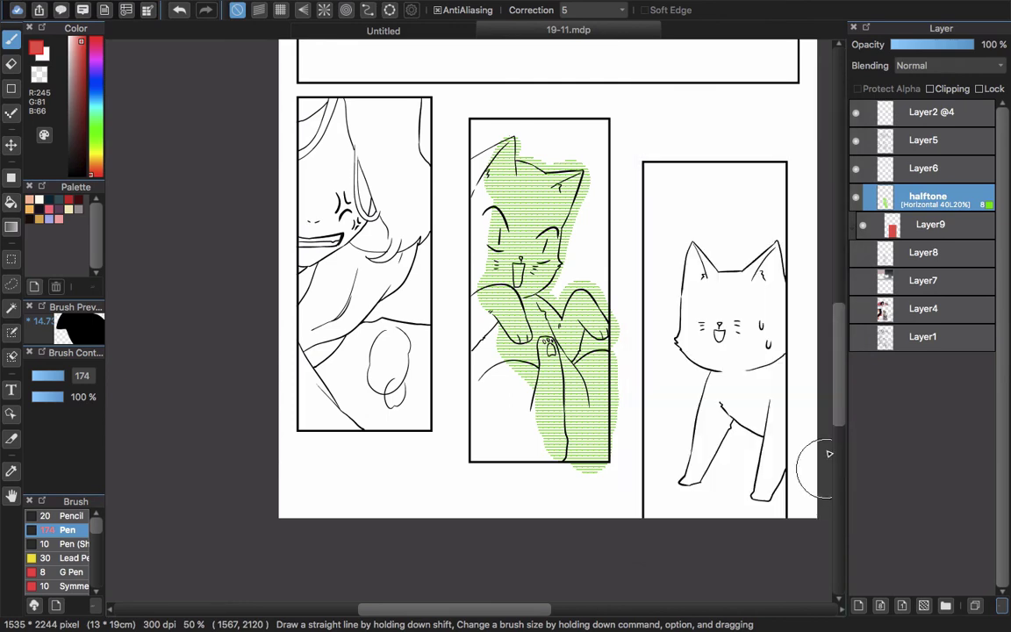